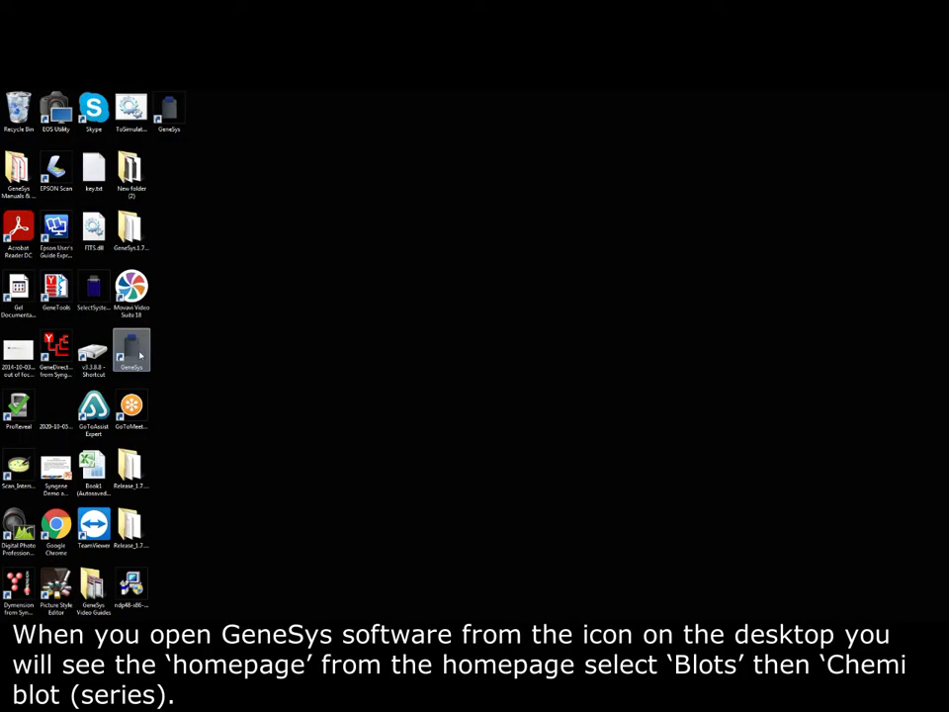
- Launch GeneSys and start a Chemi Blot (Series) protocol with the BioRad blot (7x8.4cm) sample size
click(140, 356)
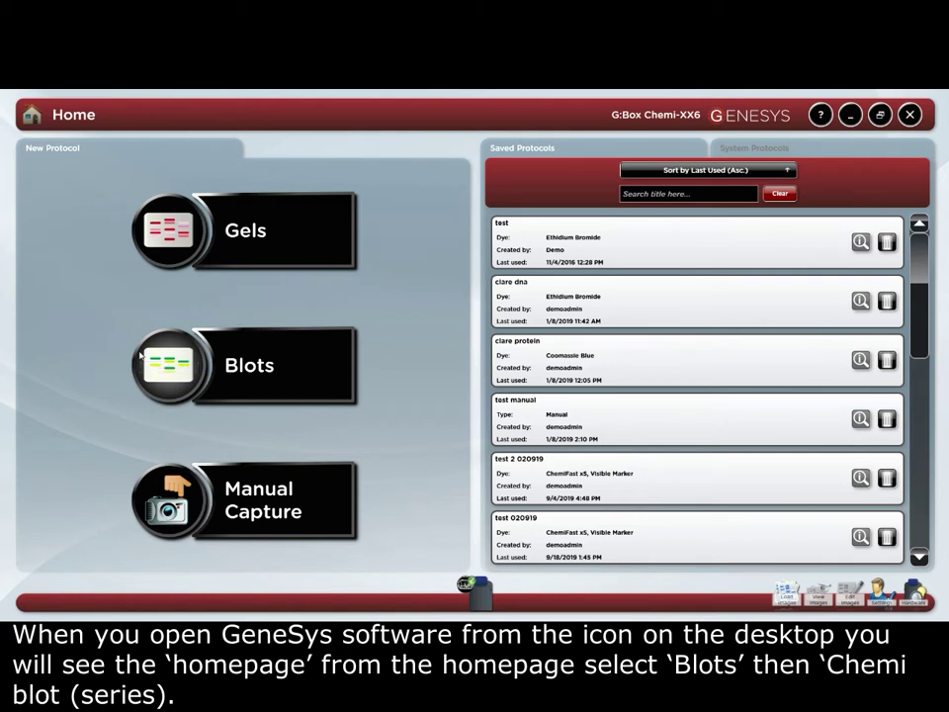
click(250, 374)
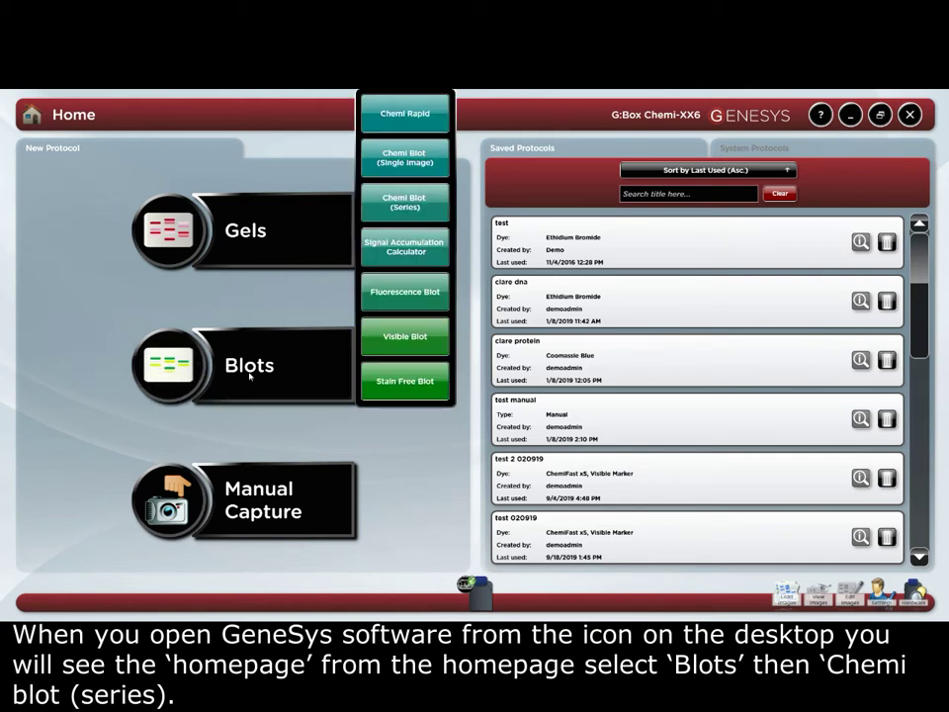
click(417, 212)
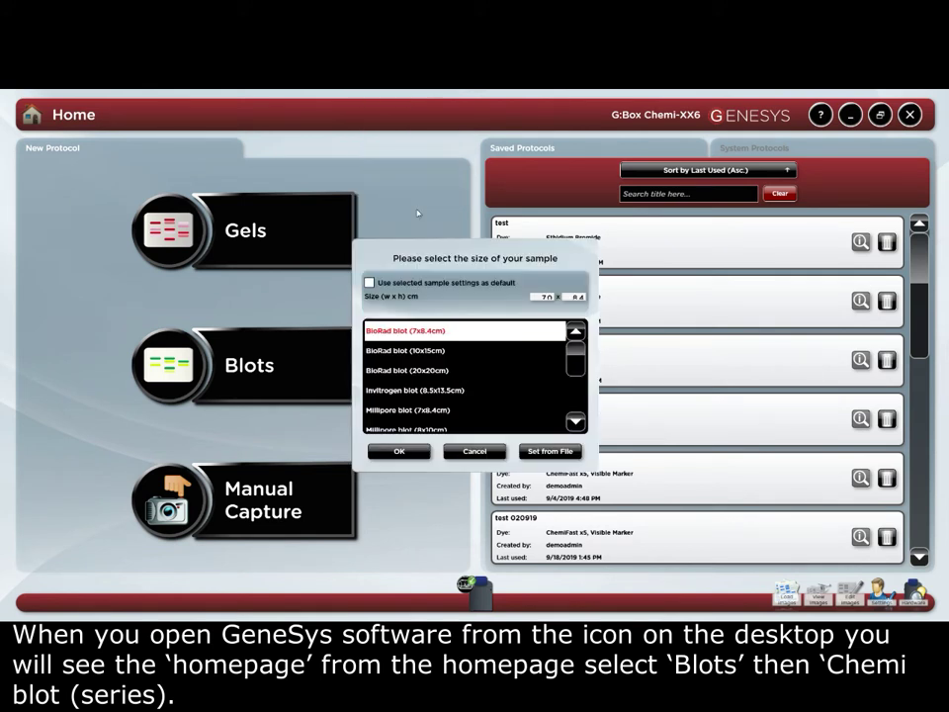
click(400, 451)
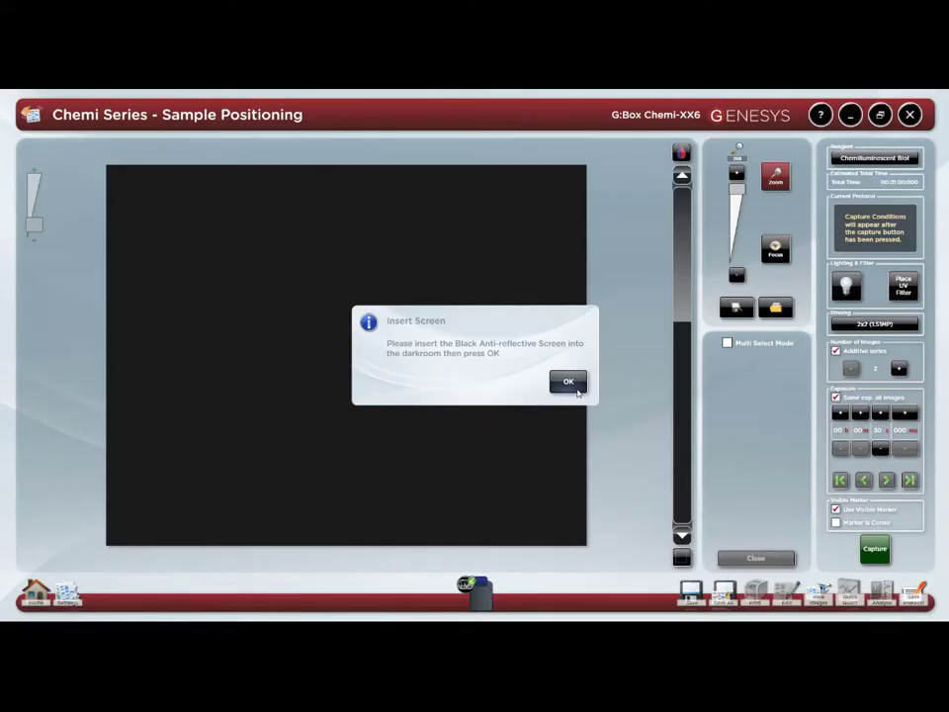
- Confirm the black anti-reflective screen is inserted
click(568, 382)
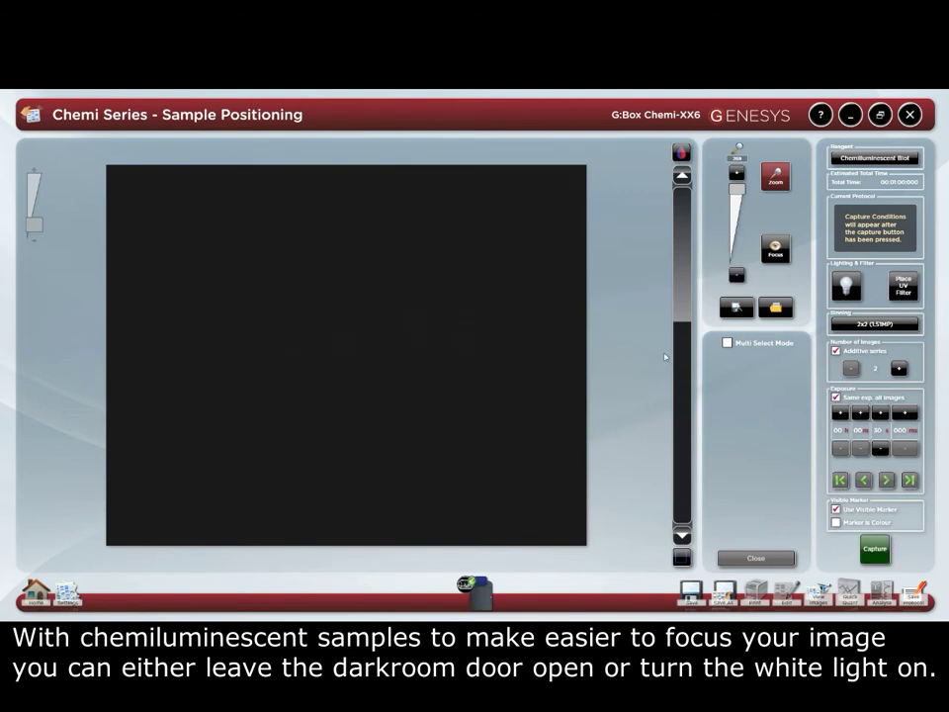
- Switch on the white light so the membrane shows in the live view
click(849, 288)
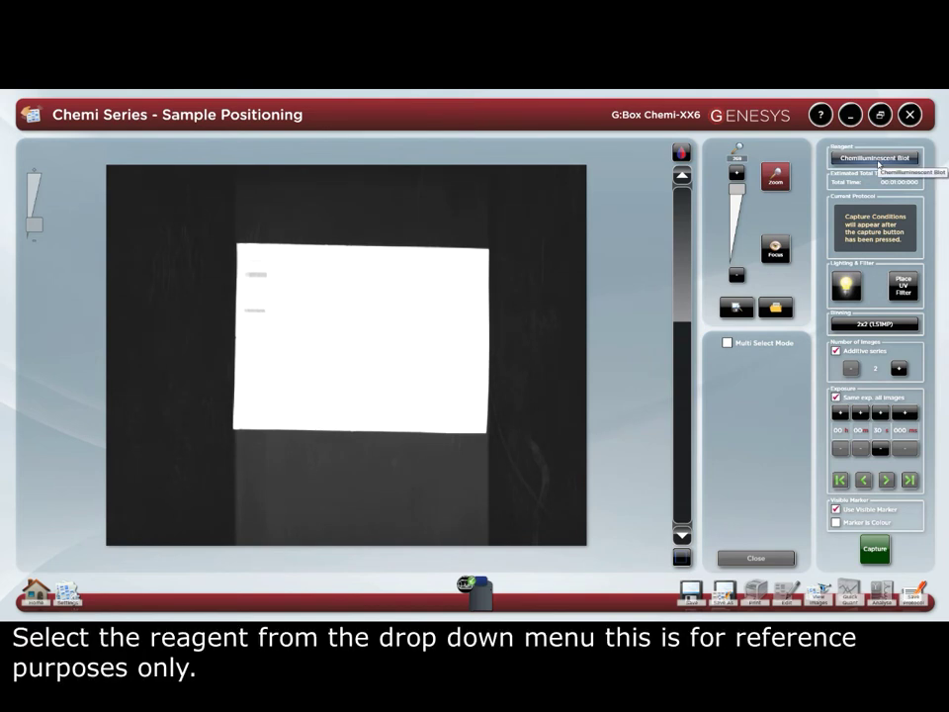
- Choose ECL as the reagent, keep 2x2 binning, and add one more image to the series
click(888, 159)
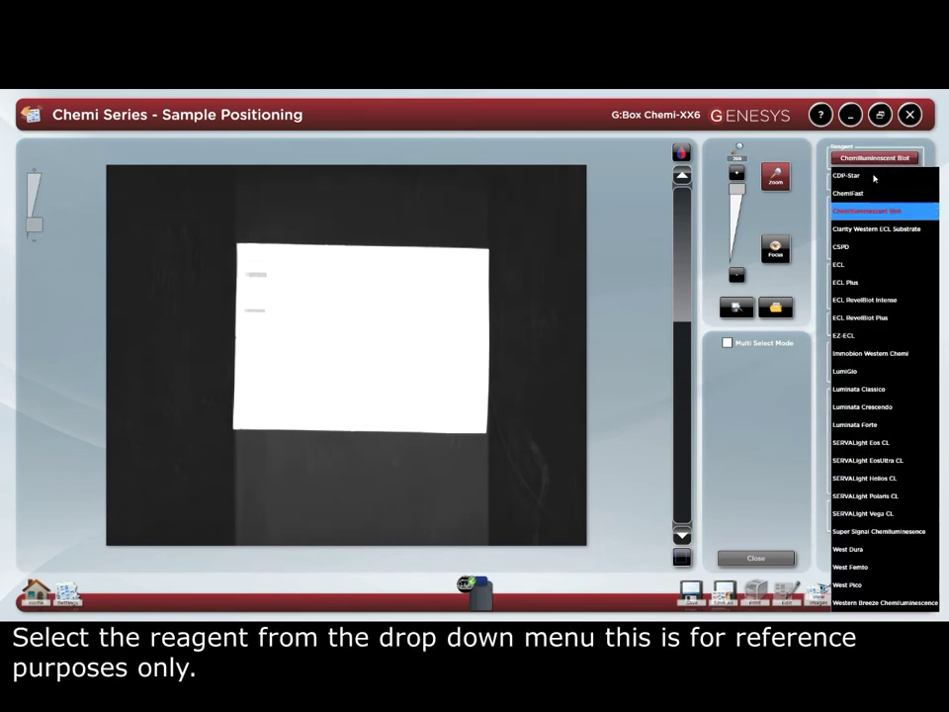
click(857, 266)
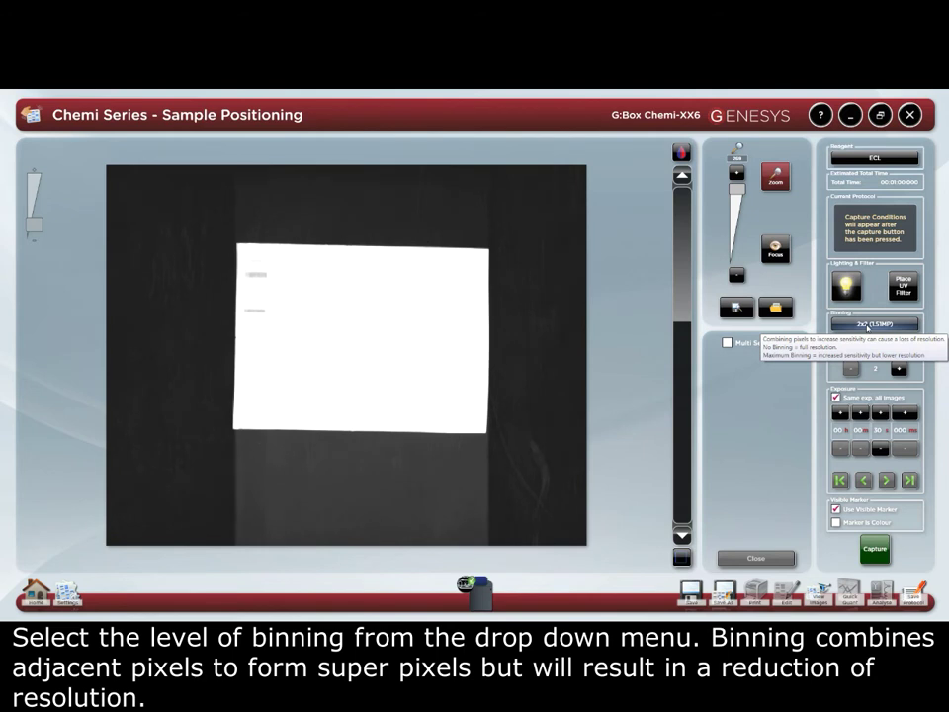
click(867, 325)
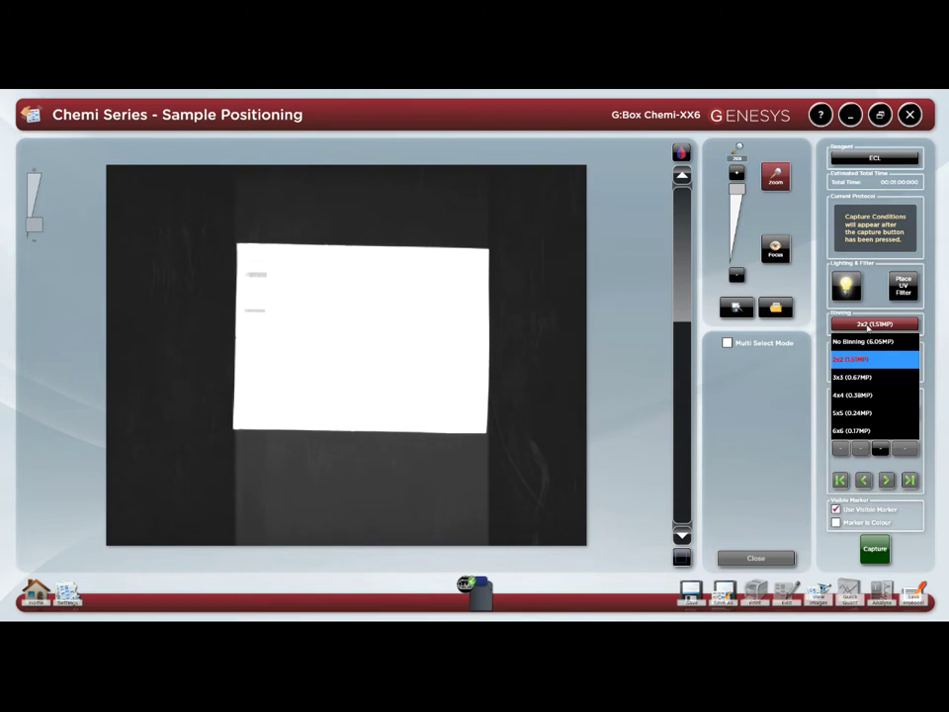
click(868, 327)
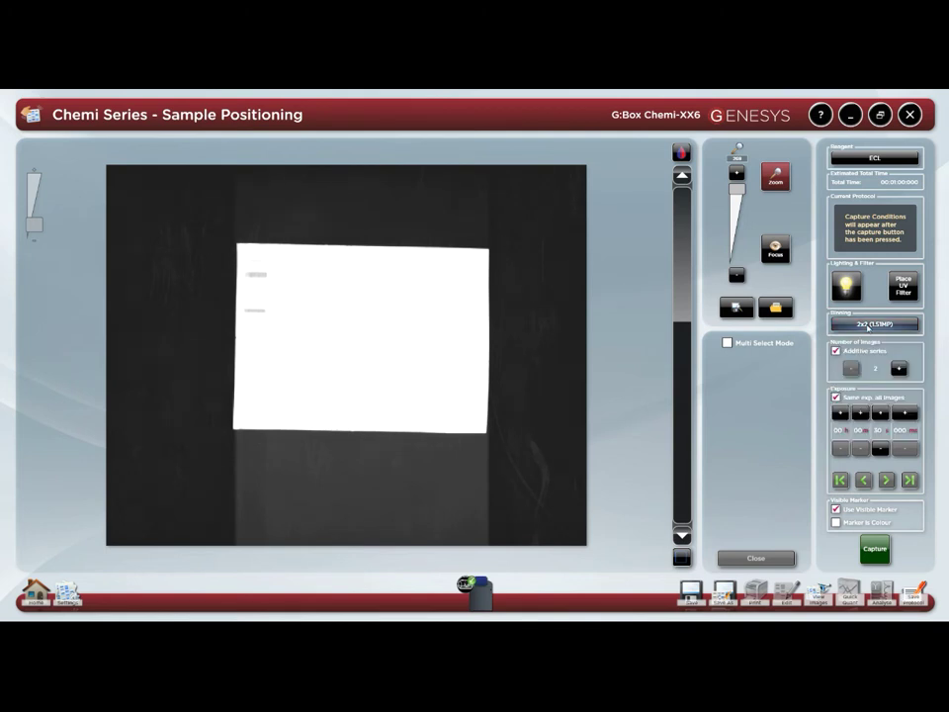
click(899, 369)
- Raise the additive series to 4 images at 10 seconds exposure each and start capturing
click(898, 368)
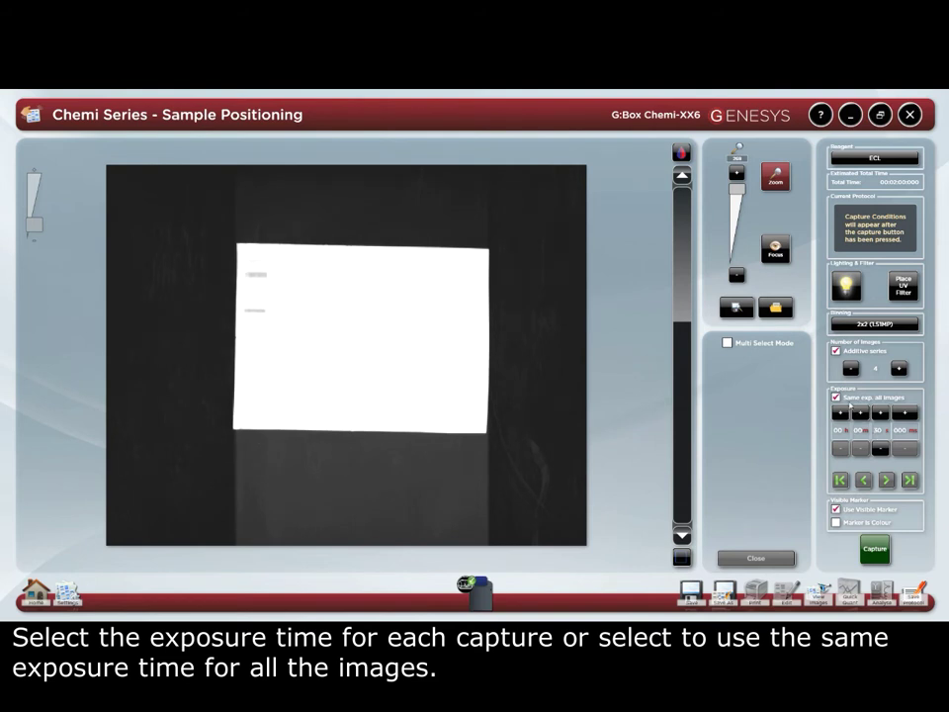
click(877, 431)
text(10)
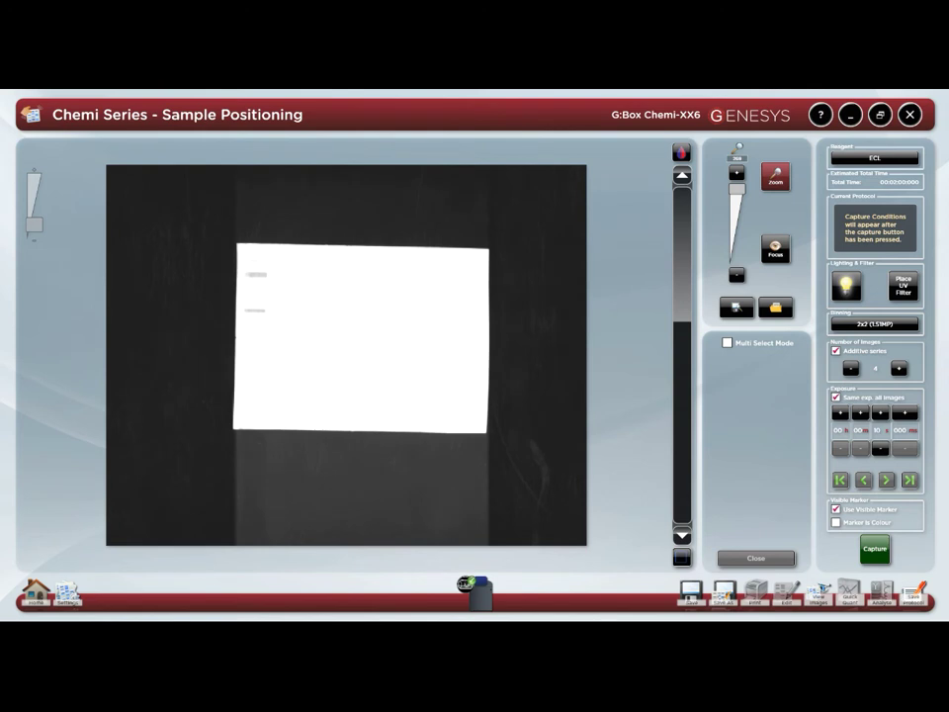
click(877, 431)
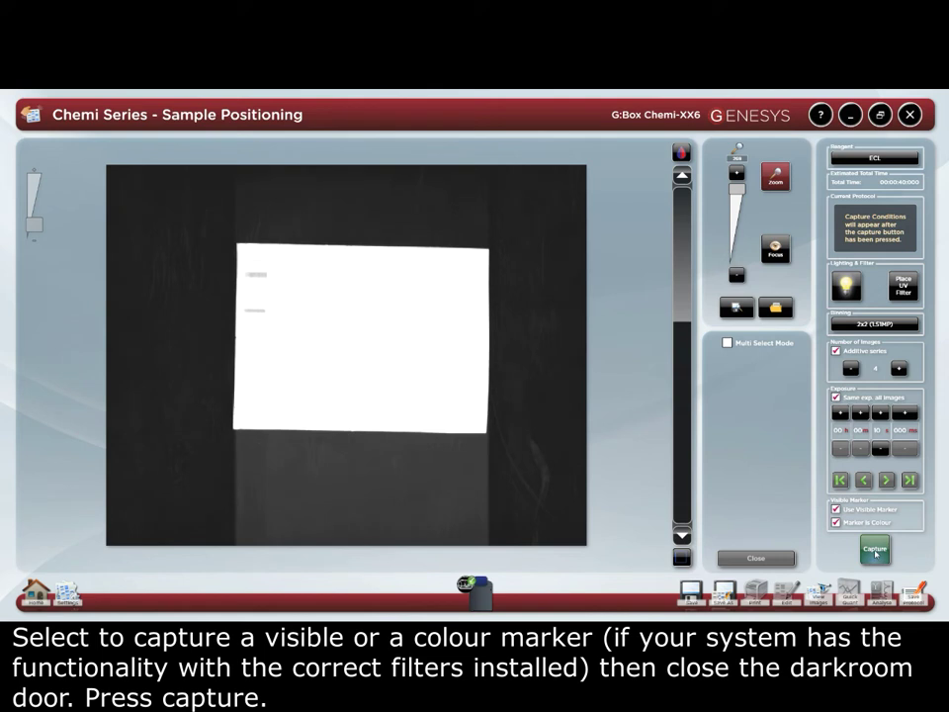
click(875, 552)
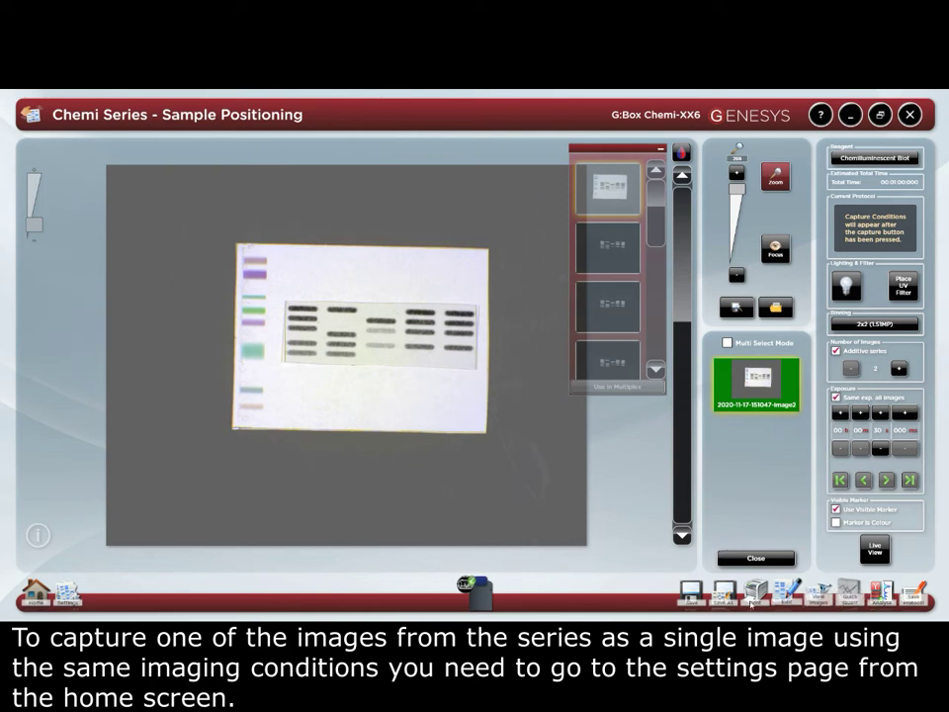
- Enable 'capture with timing for chemi series and SAC' in the Chemi General settings and save
click(39, 601)
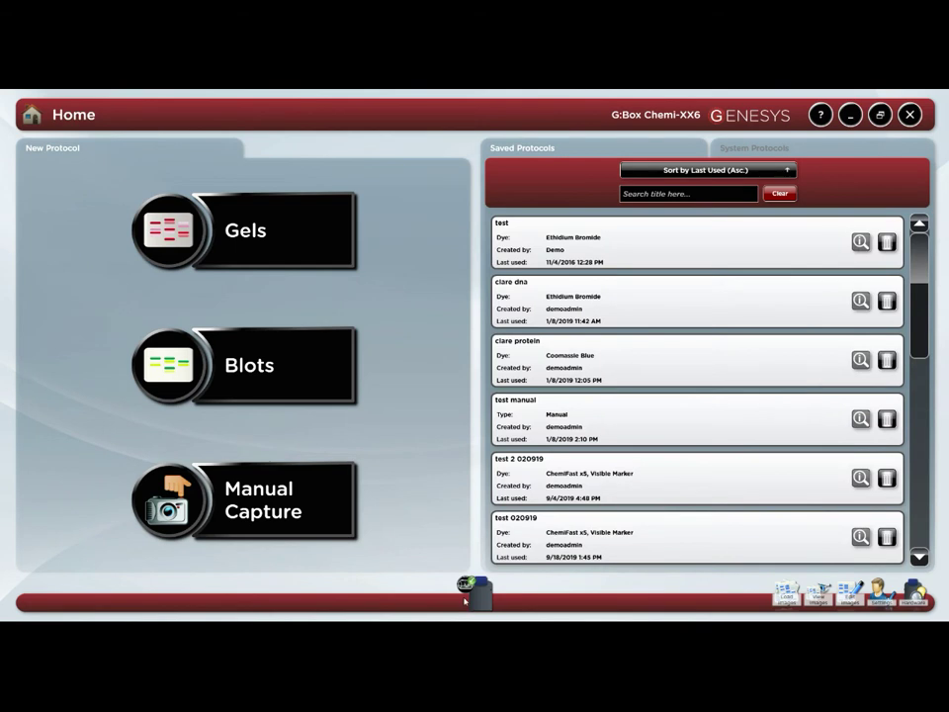
click(881, 596)
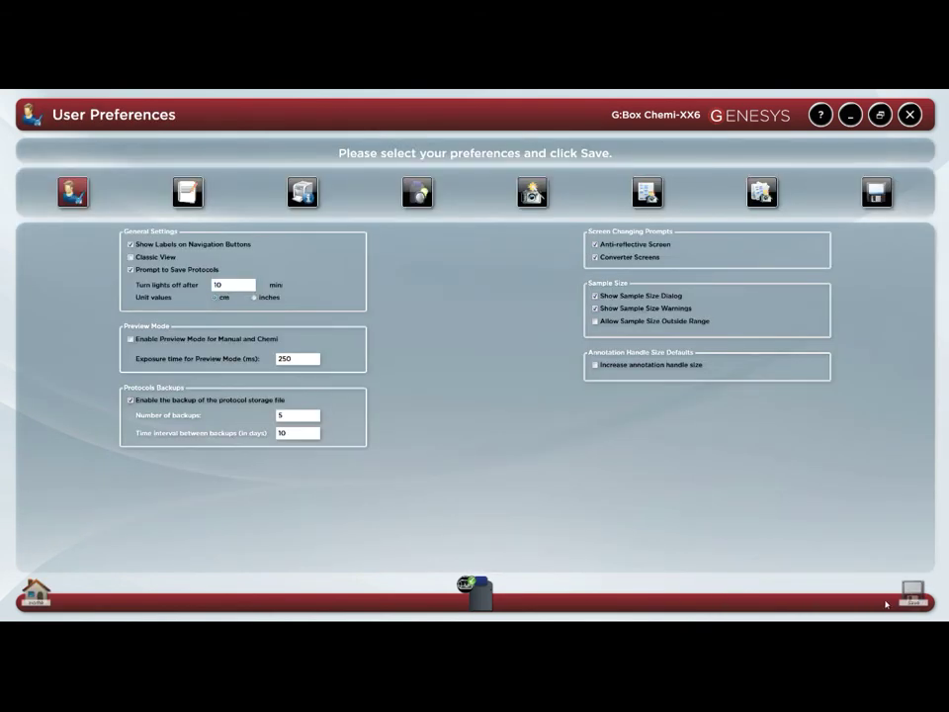
click(532, 194)
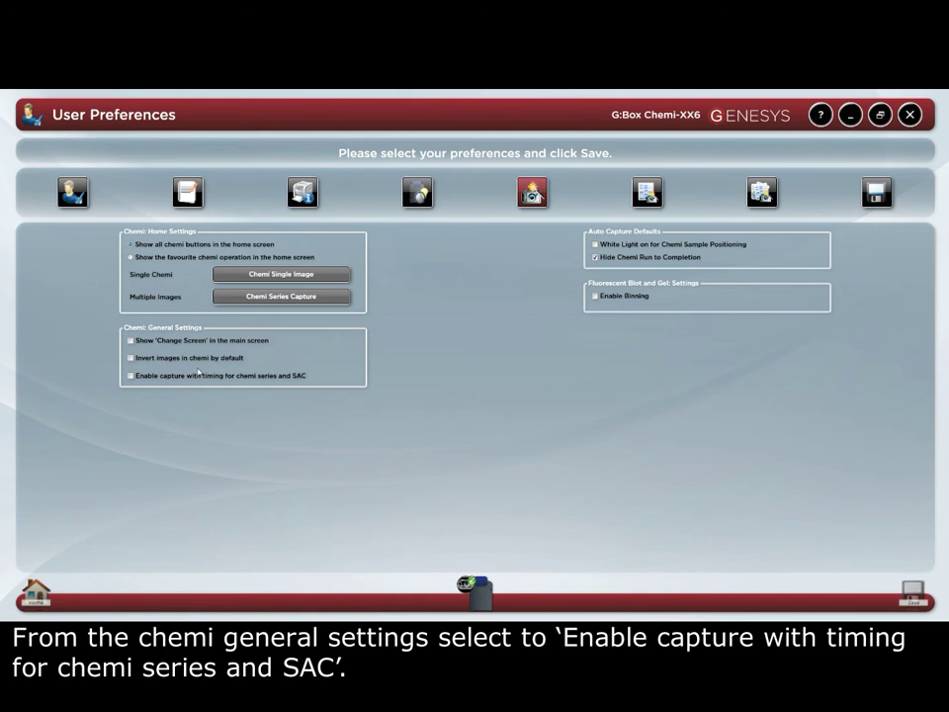
click(200, 376)
click(915, 593)
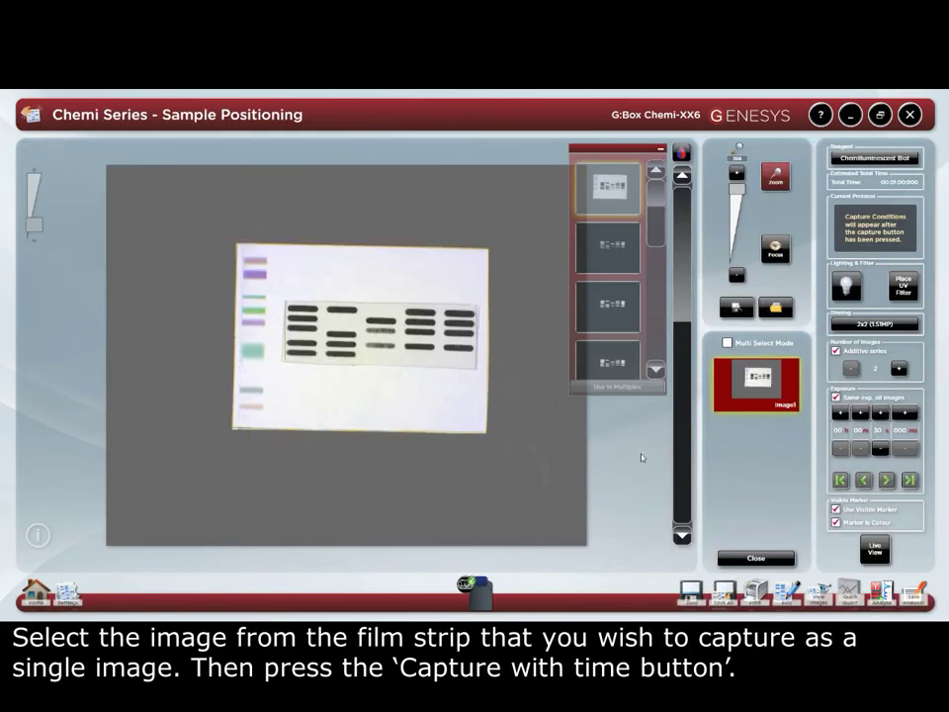
- Recapture the third chemi thumbnail as a single image using its timing
click(622, 317)
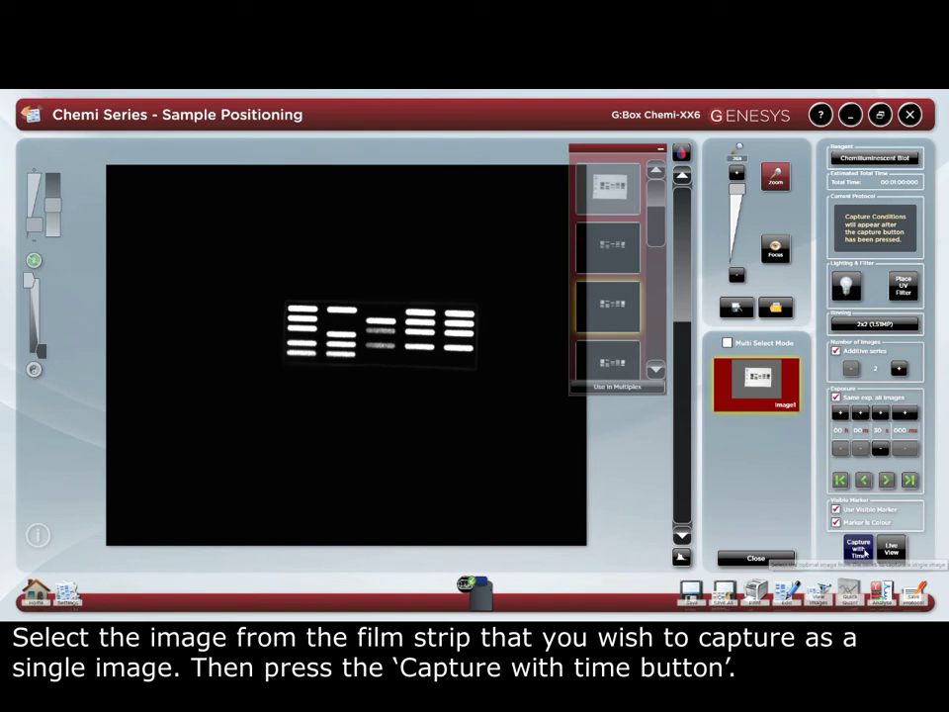
click(860, 548)
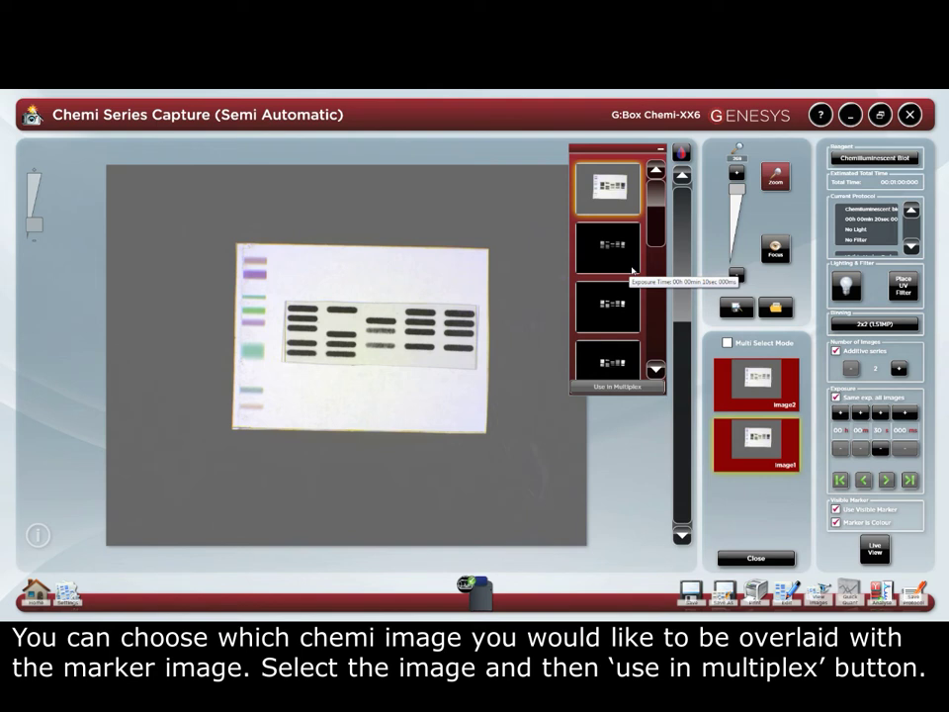
- Send the first chemi image in the film strip to multiplex for marker overlay
drag(656, 243, 656, 308)
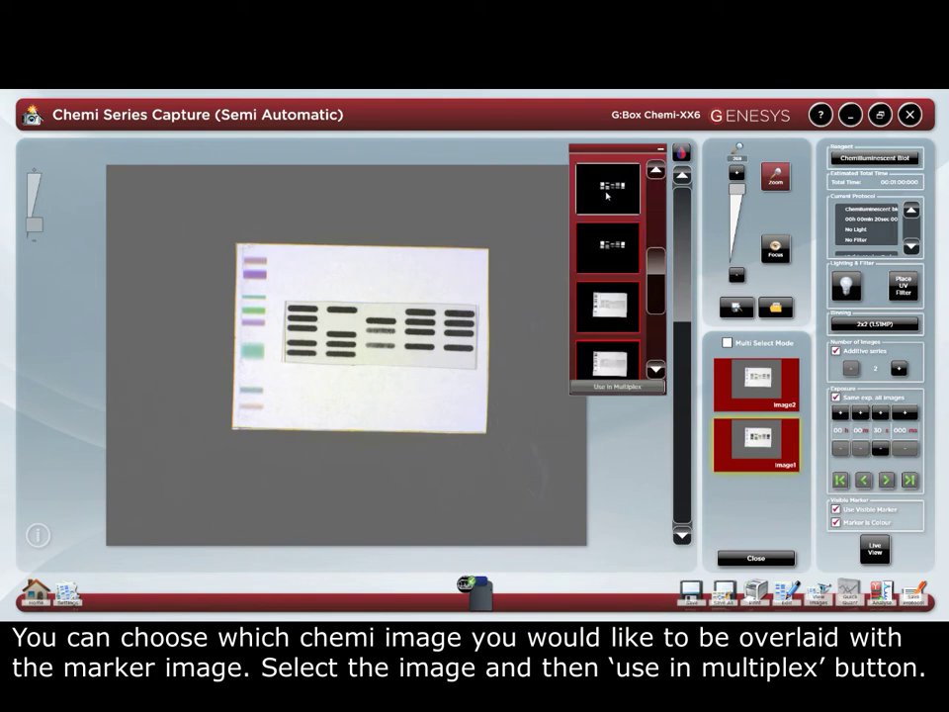
click(607, 196)
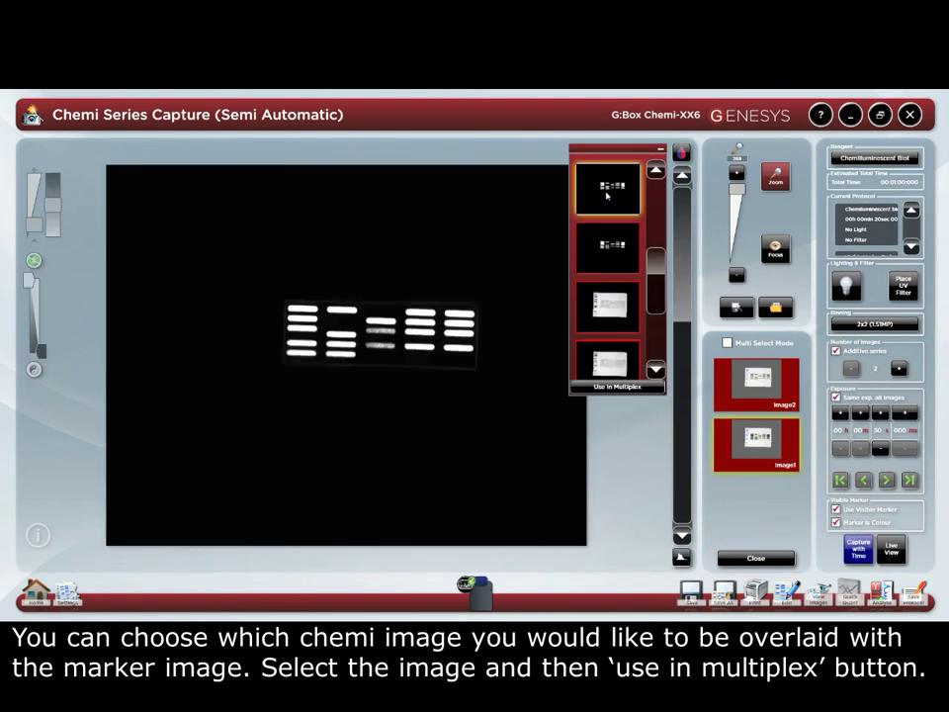
click(620, 388)
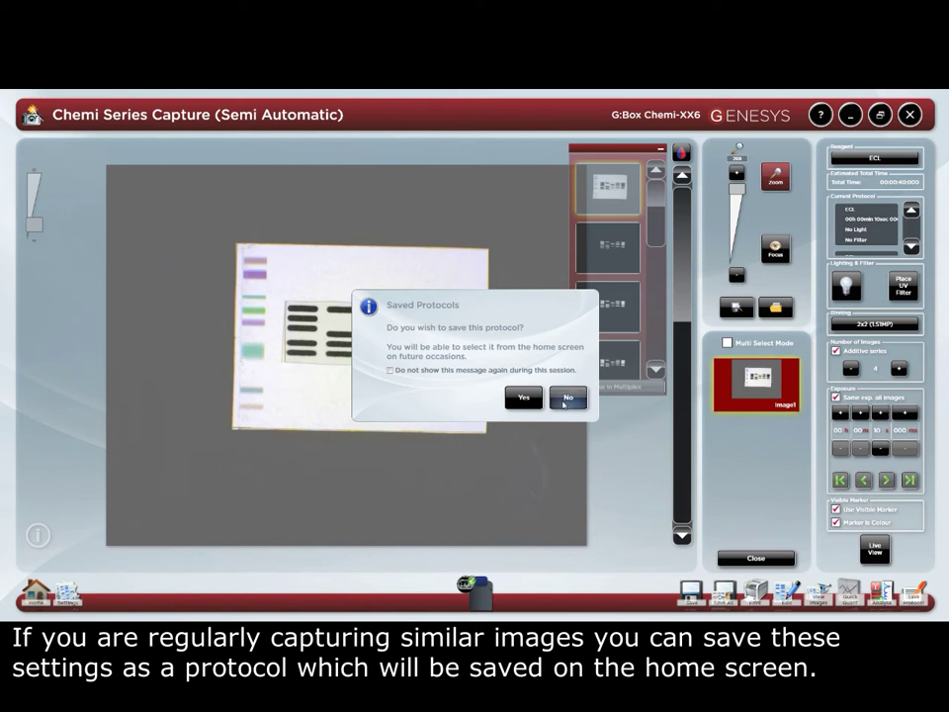
- Decline saving the protocol and display the blot image's histogram
click(565, 399)
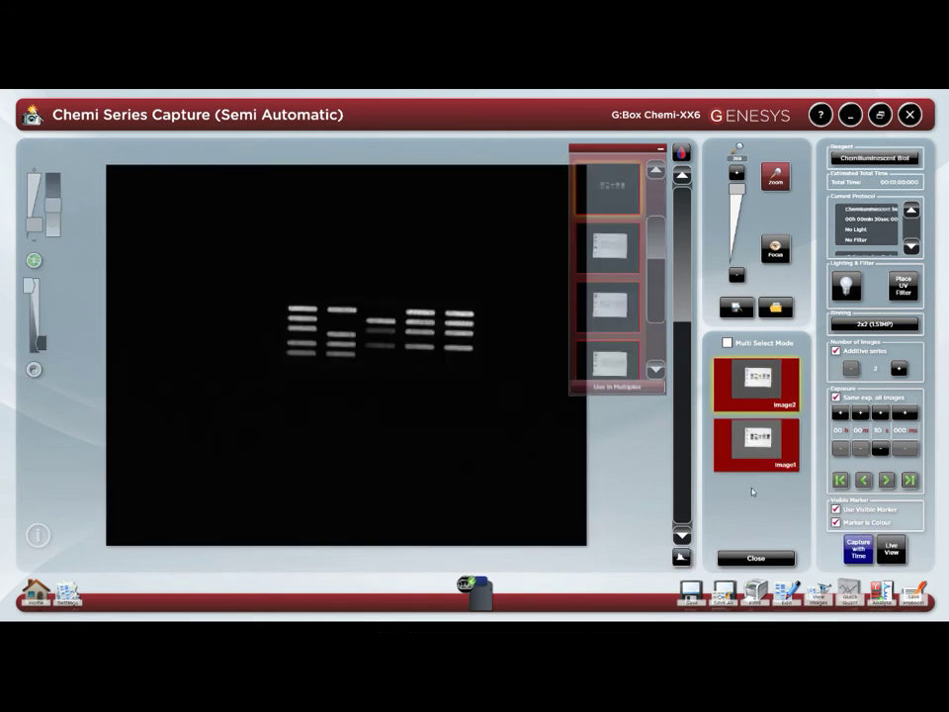
click(681, 556)
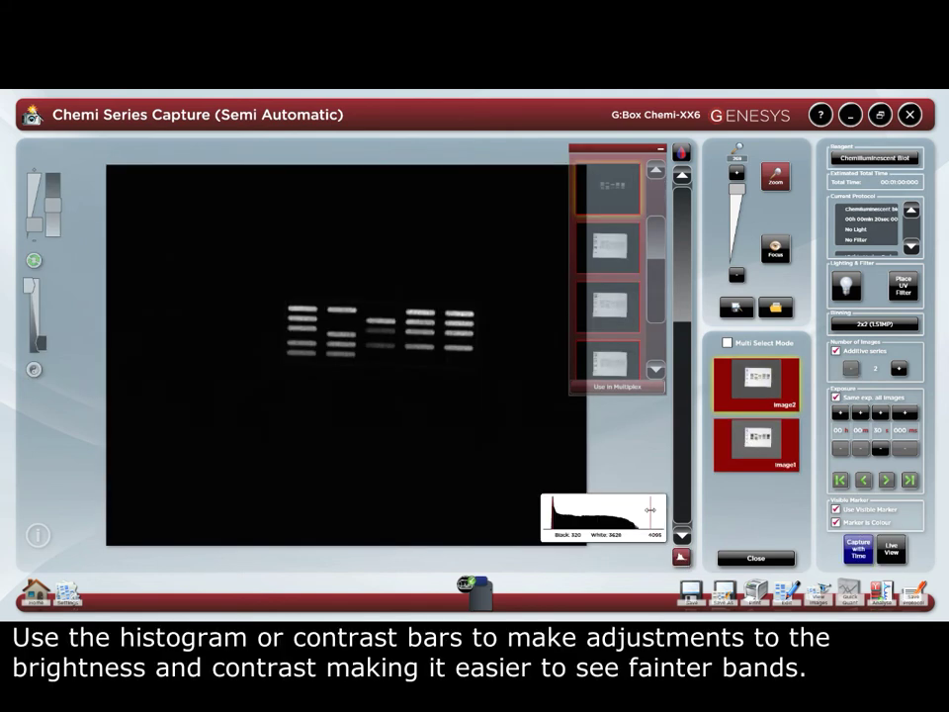
- Lower the histogram white point to 595 and adjust the contrast bar to brighten the bands
drag(634, 513, 573, 511)
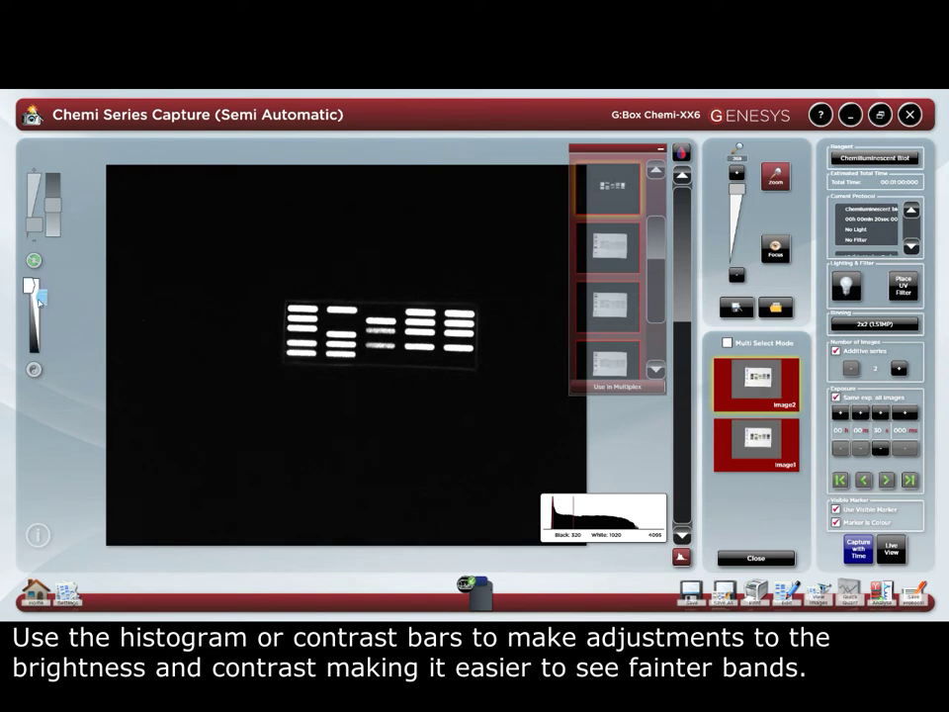
drag(40, 306, 38, 334)
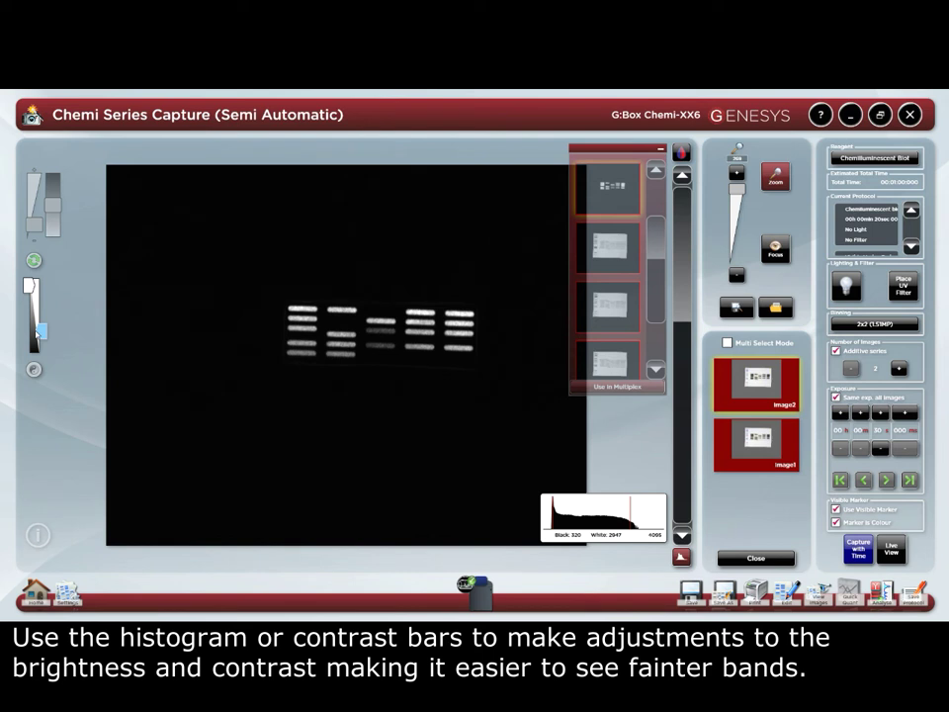
drag(39, 333, 40, 289)
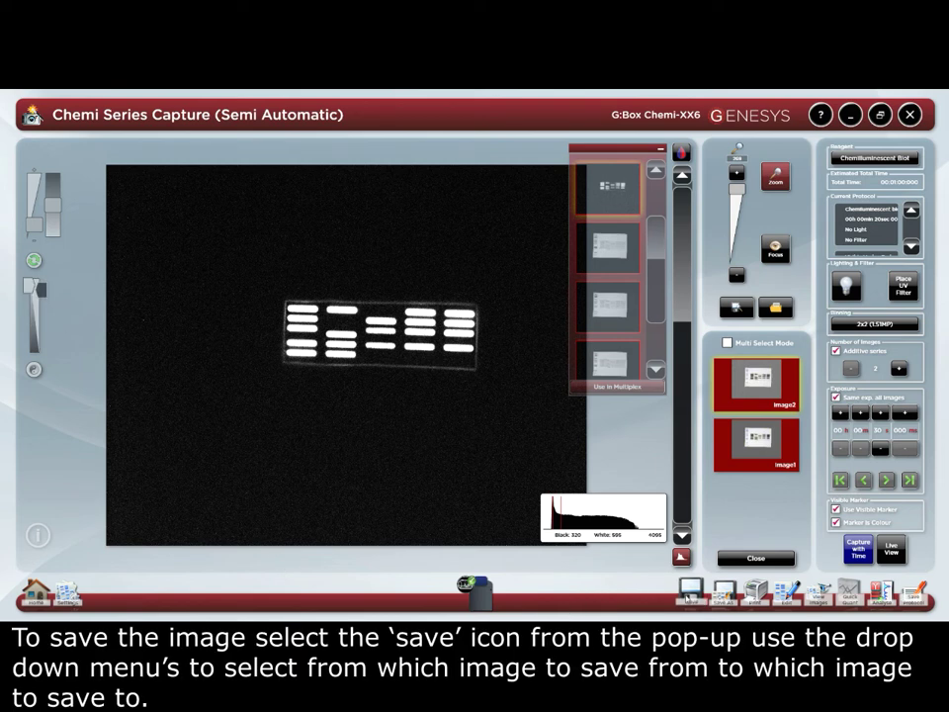
- Queue image2 with Include Sub Images ticked, listing image2 and sub0–sub3 as .sgd files
click(690, 593)
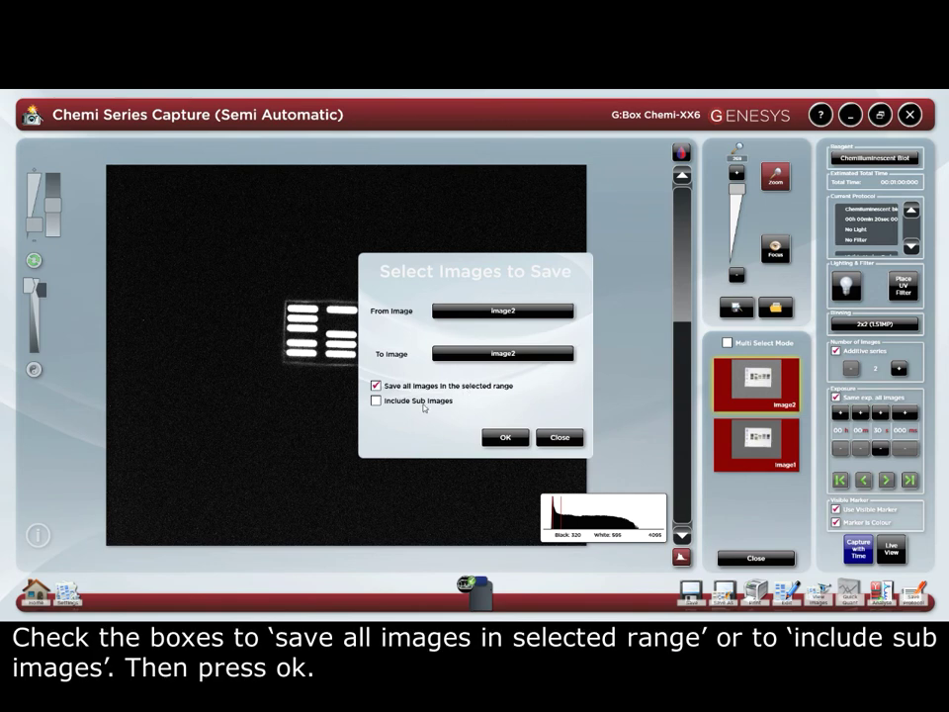
click(423, 402)
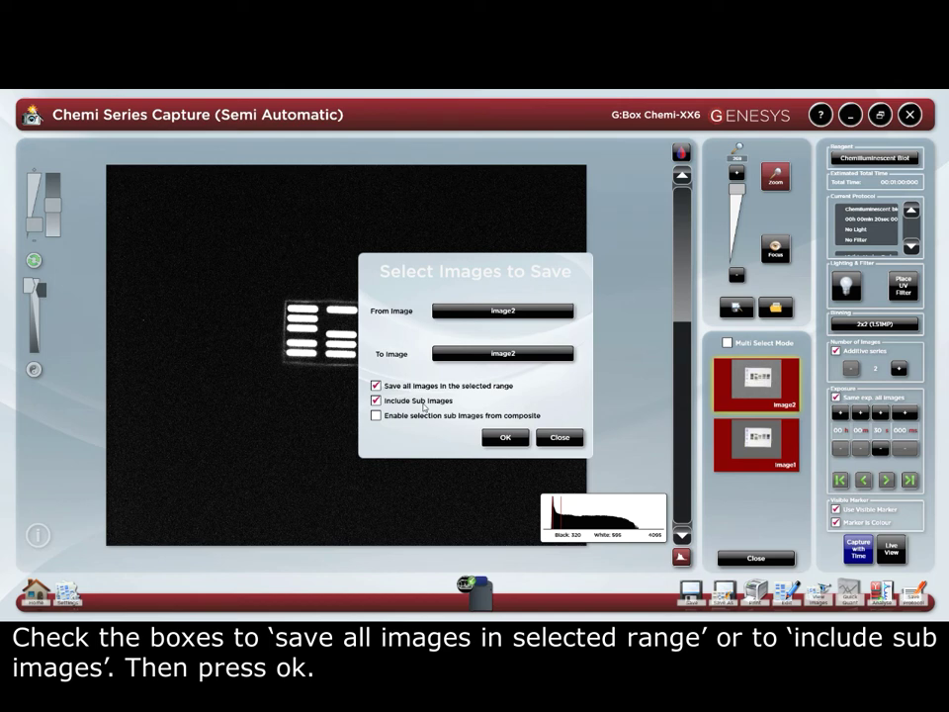
click(505, 437)
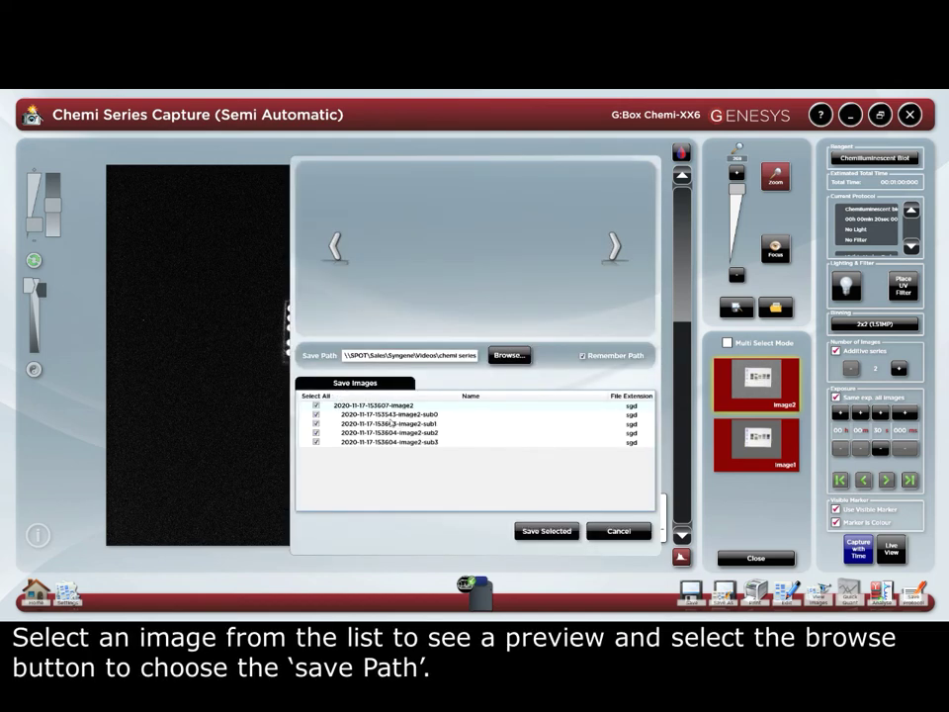
click(394, 406)
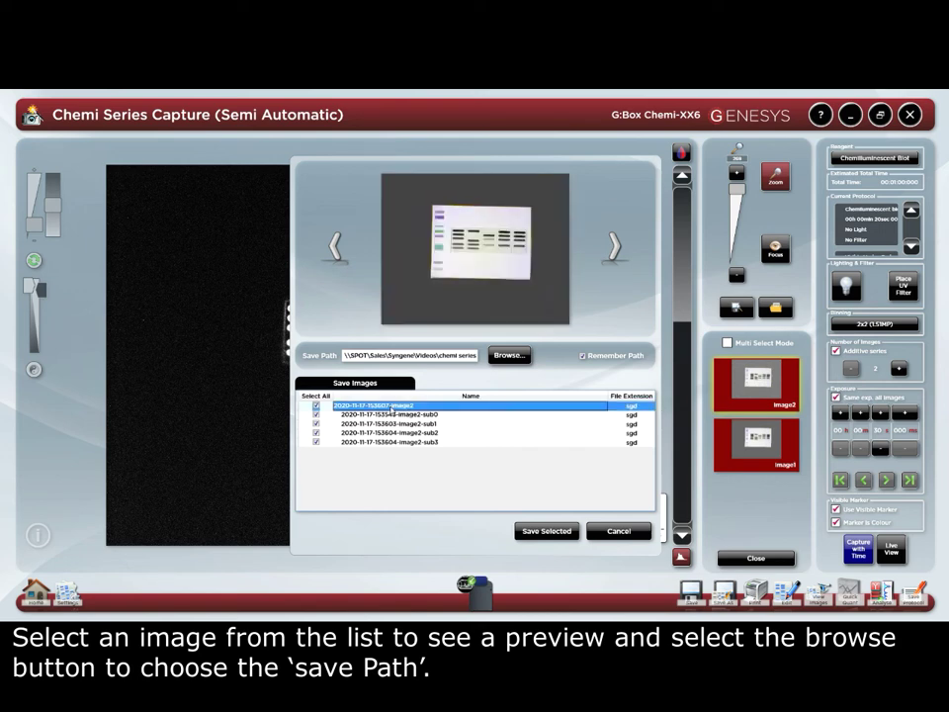
click(509, 355)
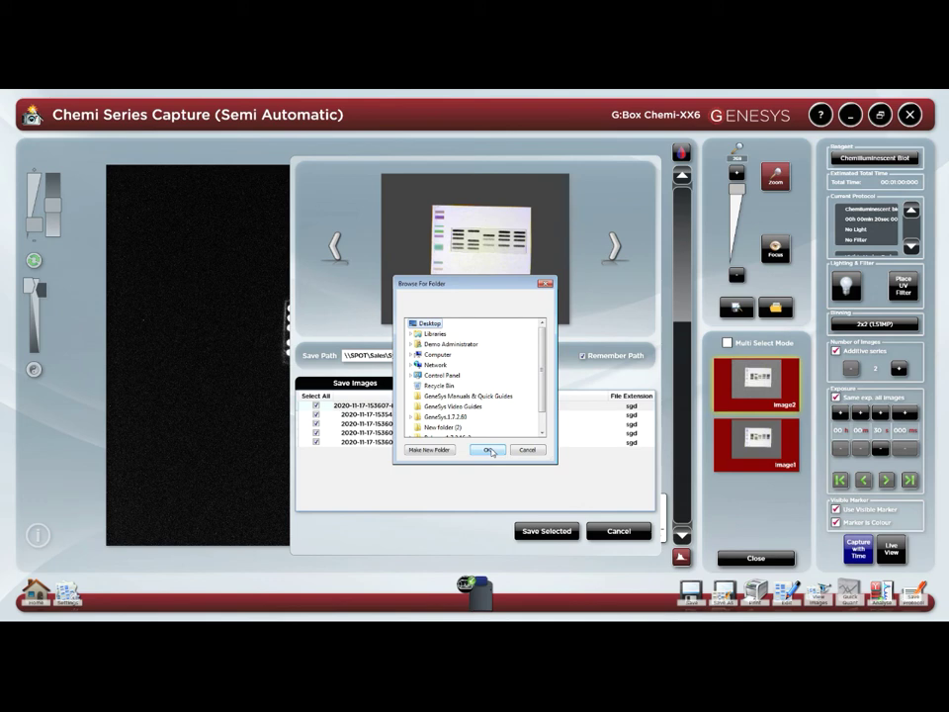
click(527, 451)
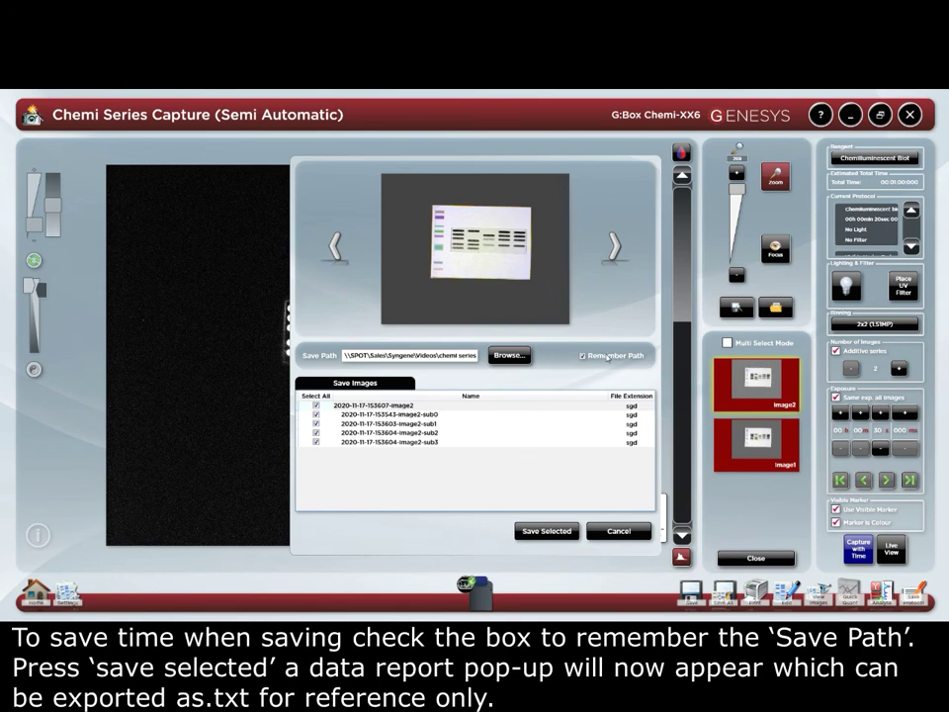
click(545, 530)
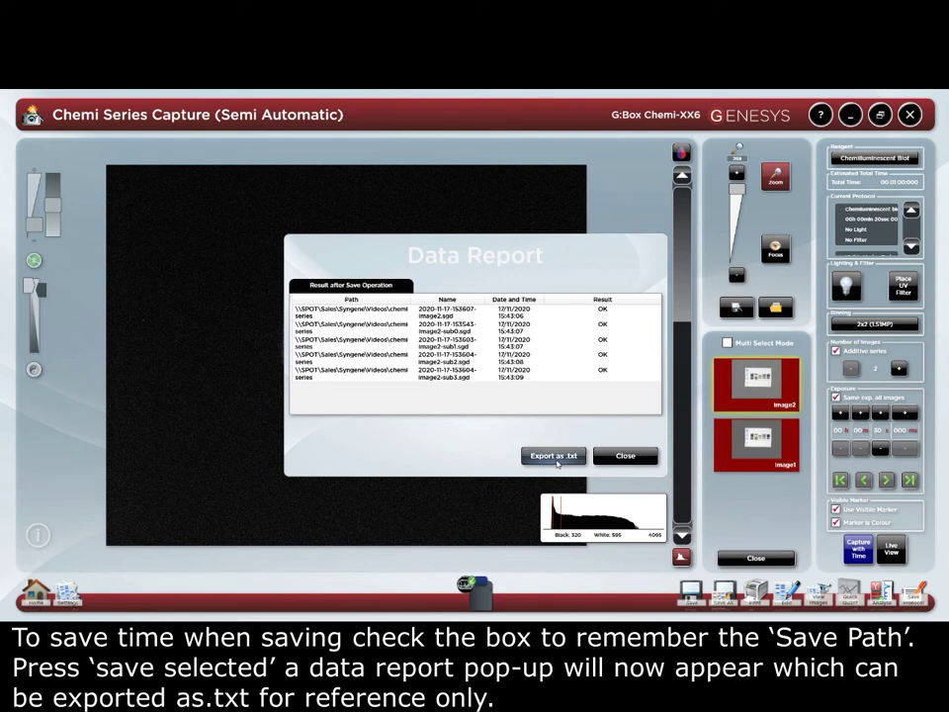
- Export the save report as a .txt file under its default name, then close the Data Report
click(555, 457)
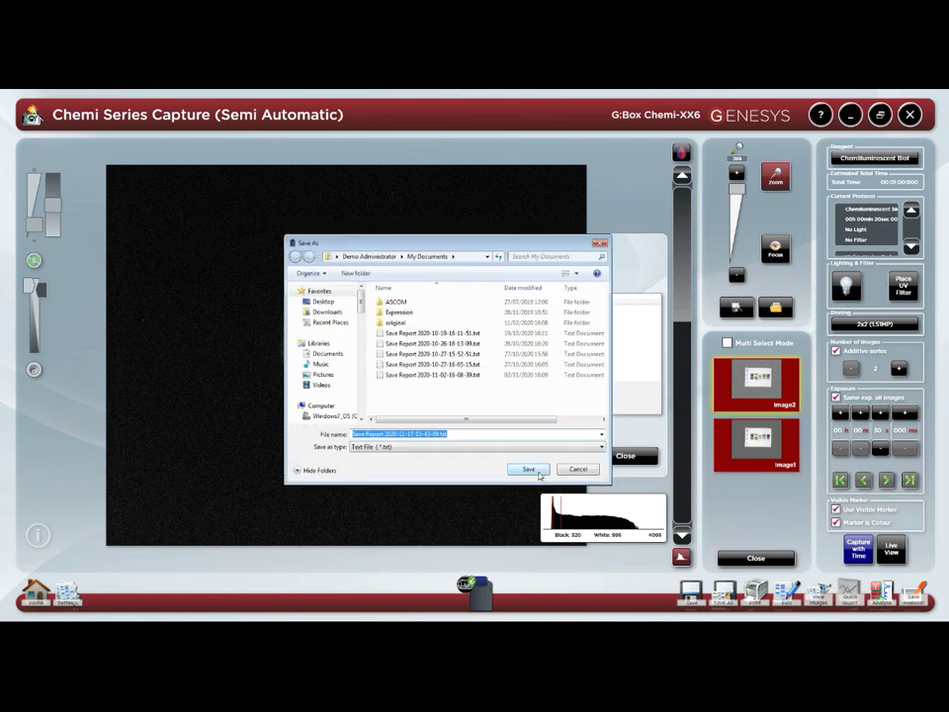
click(529, 470)
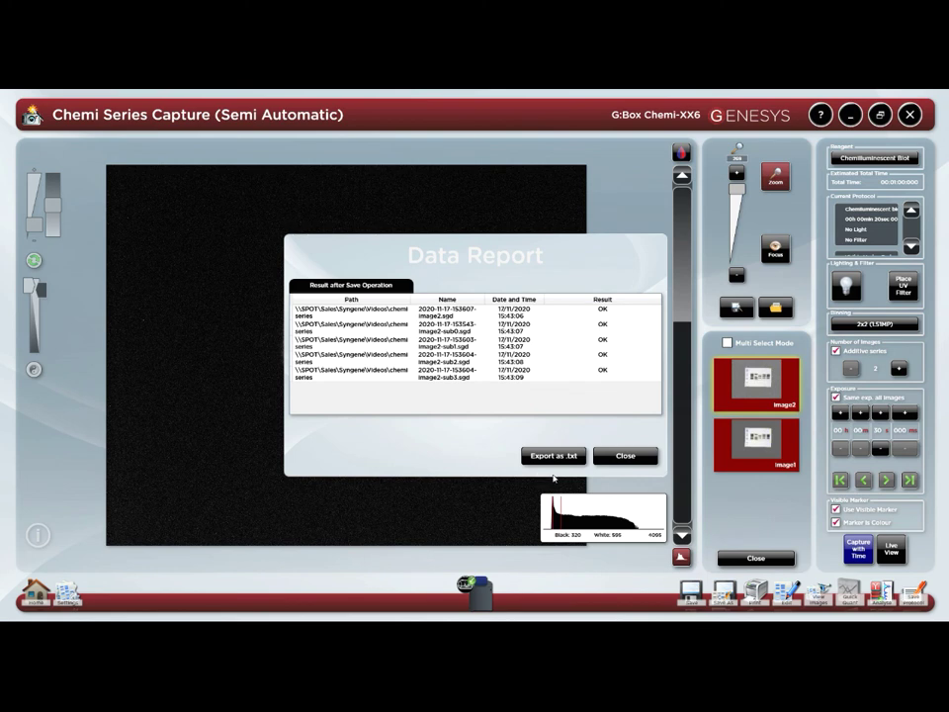
click(615, 457)
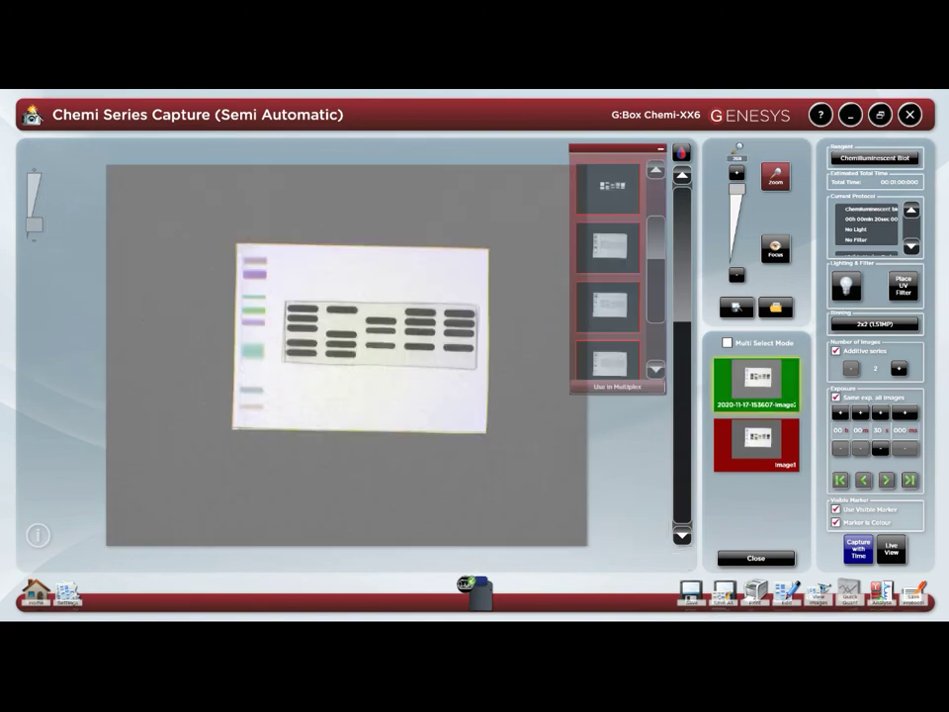
- Export image2 and sub0–sub3 as 8-bit, 96 dpi TIFFs, close the report, and launch GeneTools
click(725, 593)
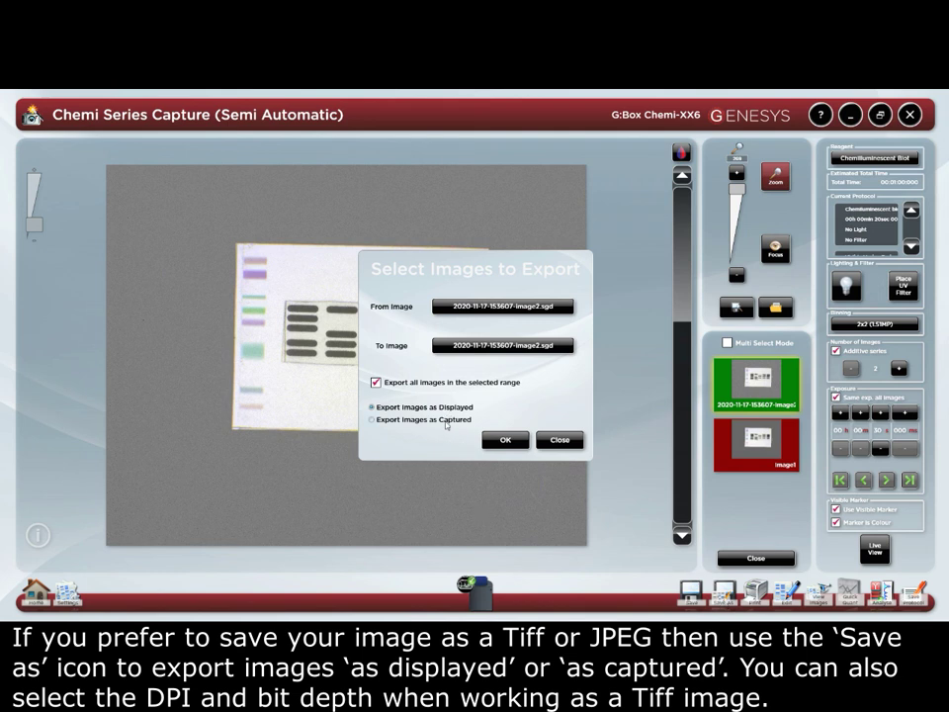
click(506, 440)
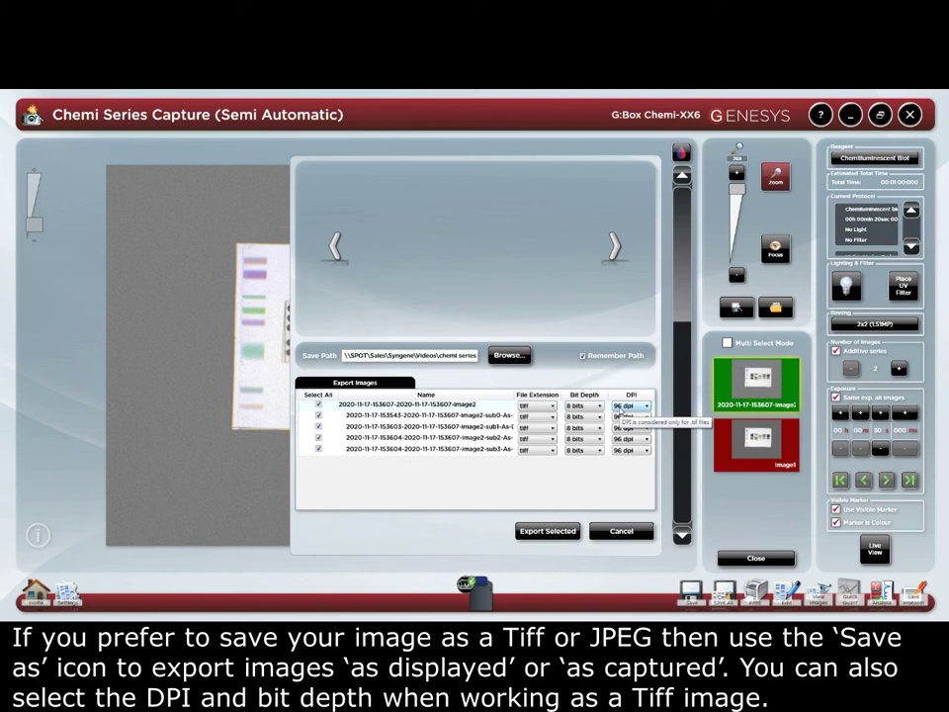
click(622, 406)
click(628, 427)
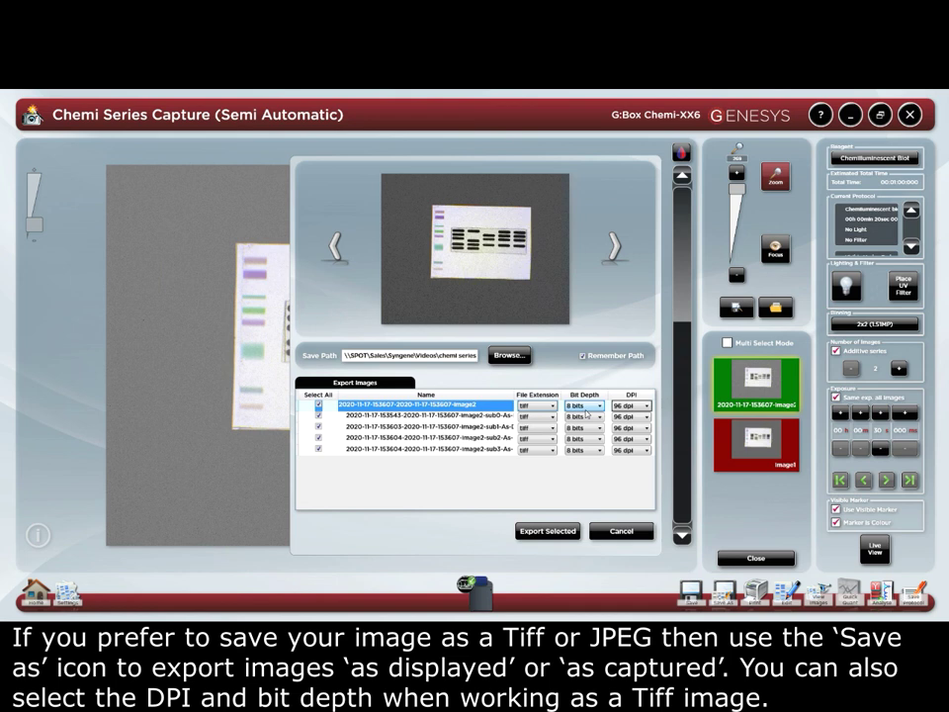
click(548, 531)
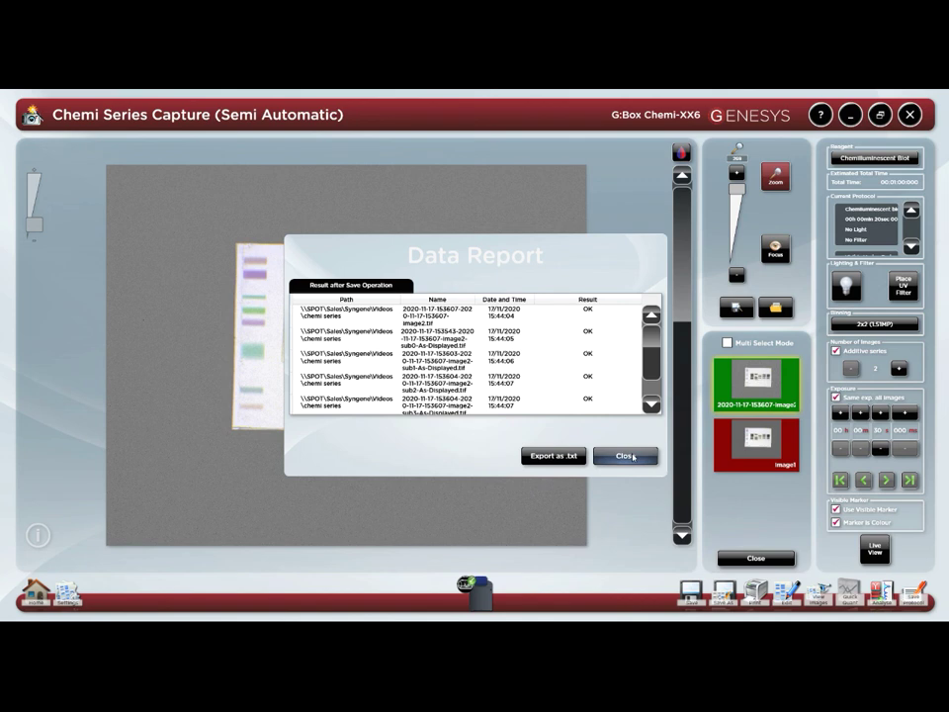
click(633, 456)
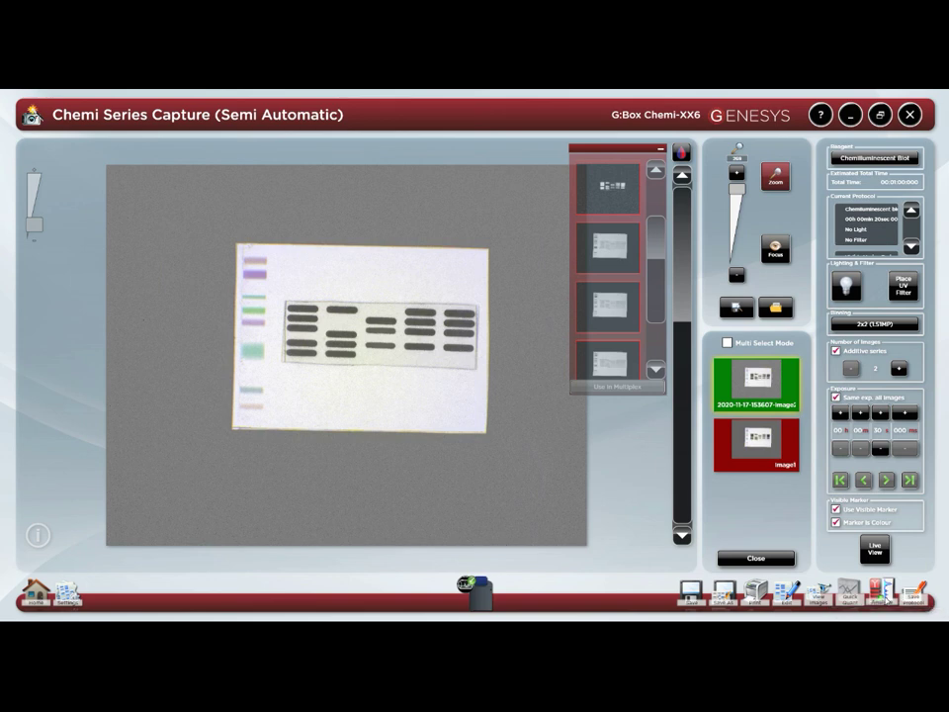
click(885, 596)
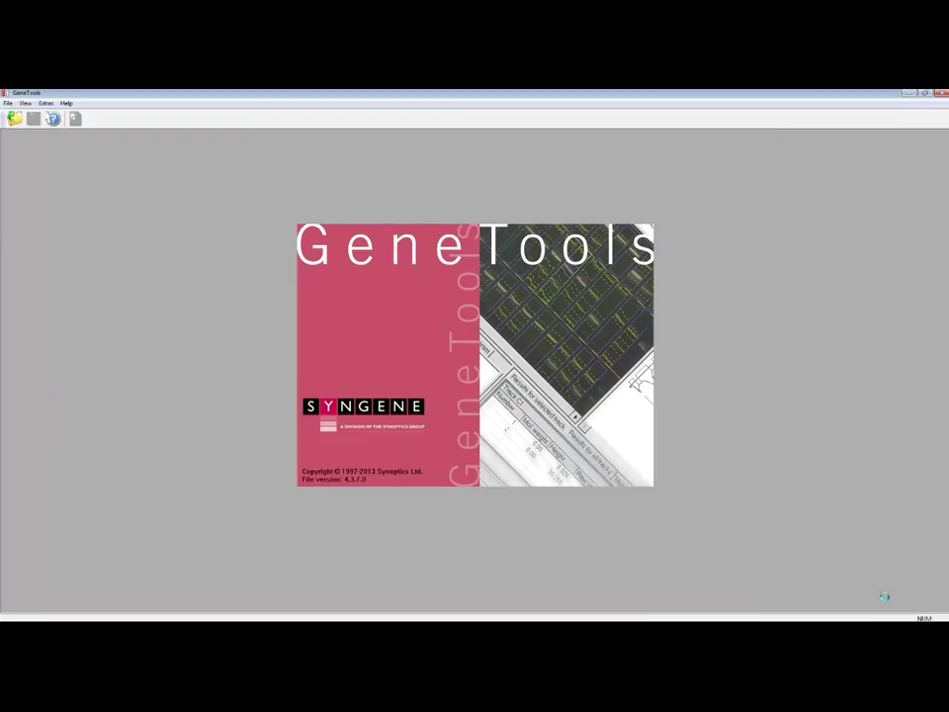